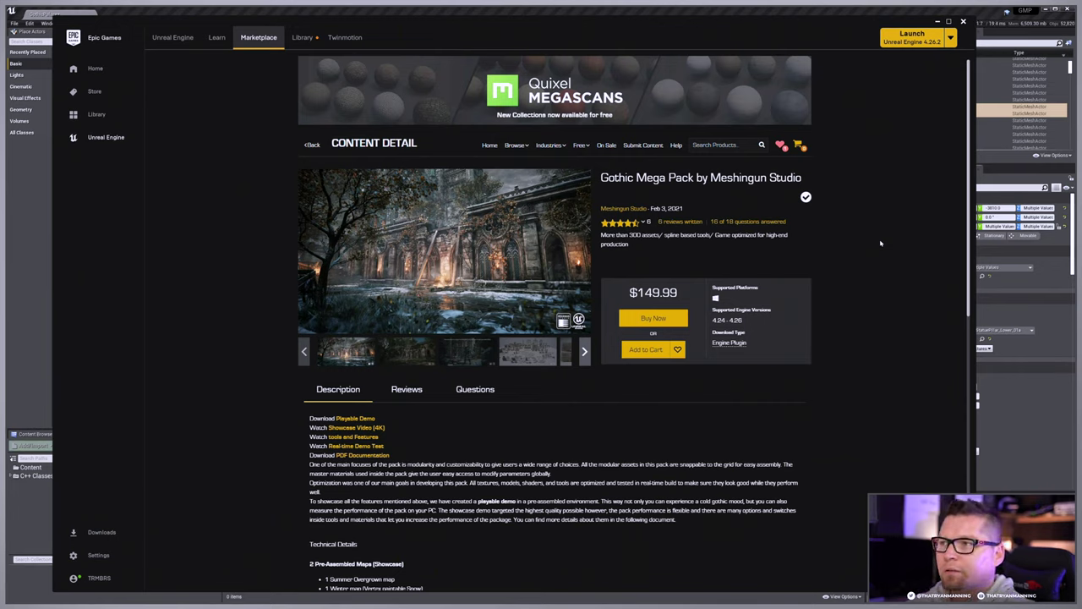
- Switch from the Epic Games launcher to the Unreal editor and take a High Resolution Screenshot of the fountain view
click(937, 22)
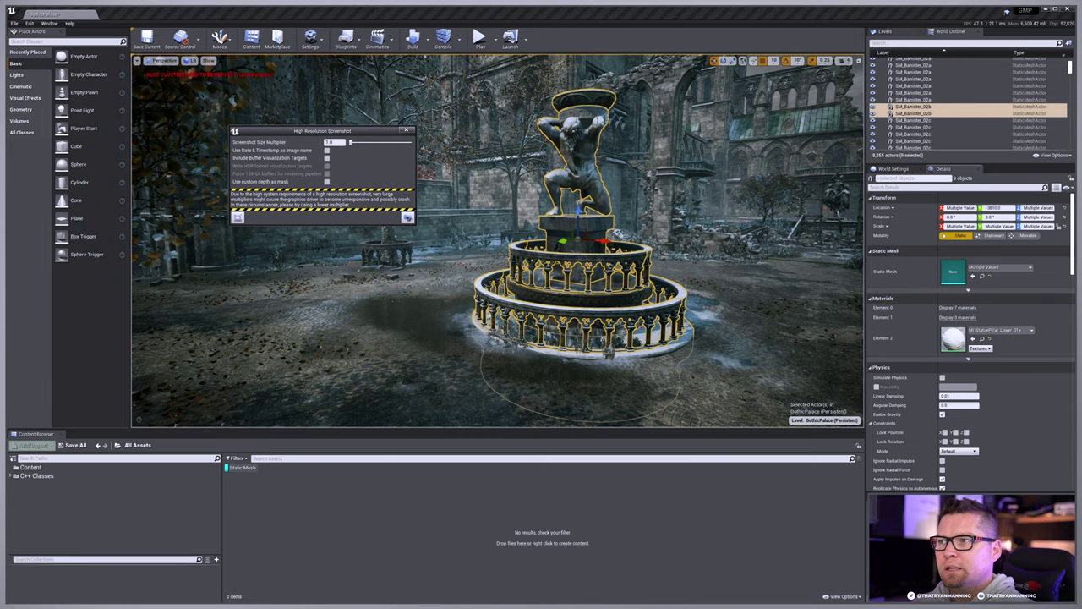
click(406, 131)
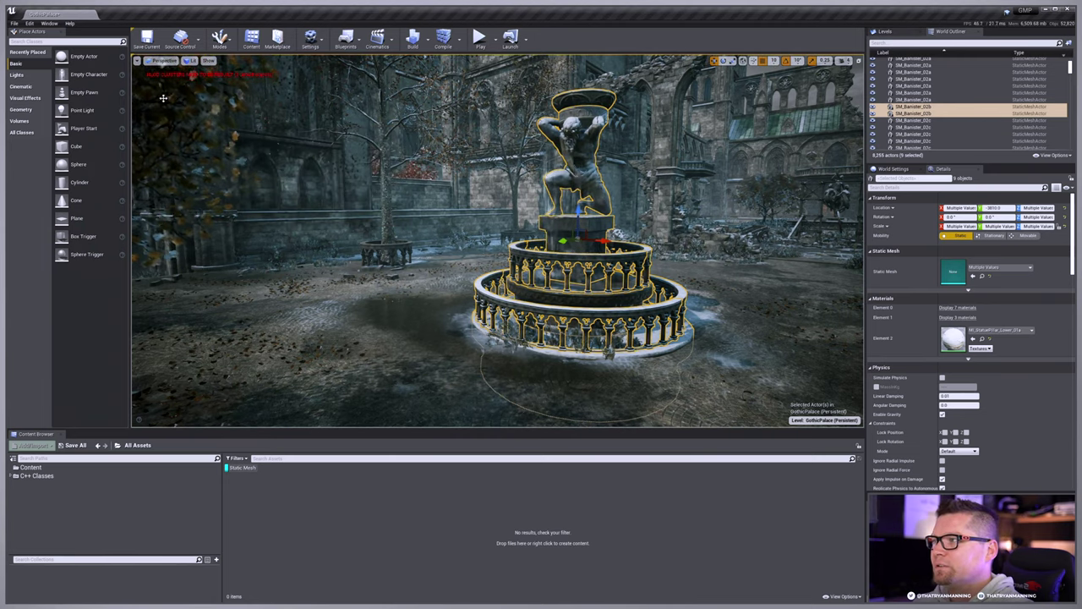
click(136, 61)
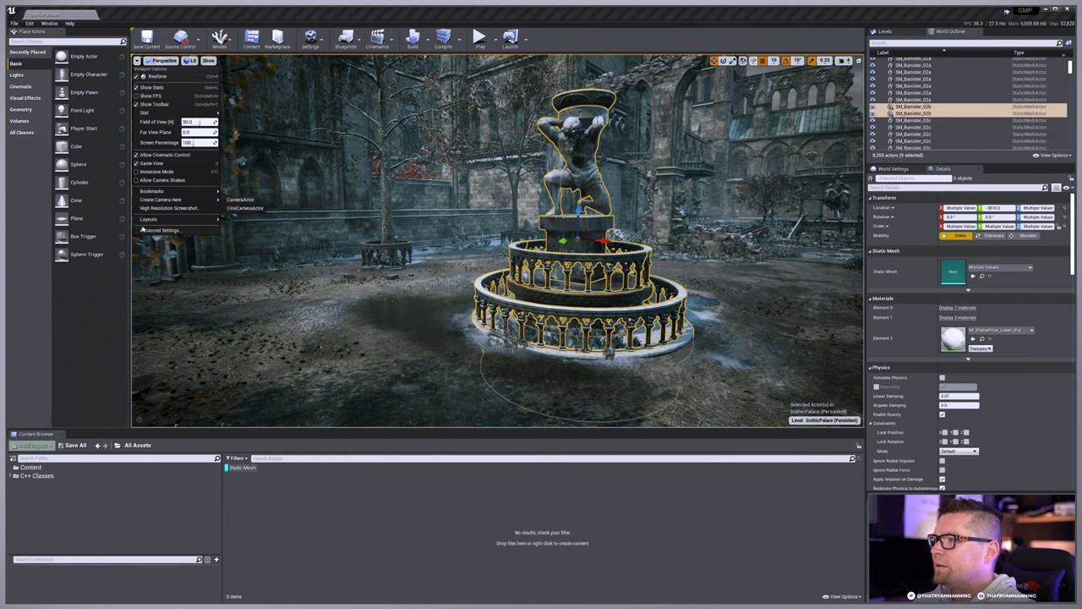
click(169, 207)
drag(765, 254, 369, 159)
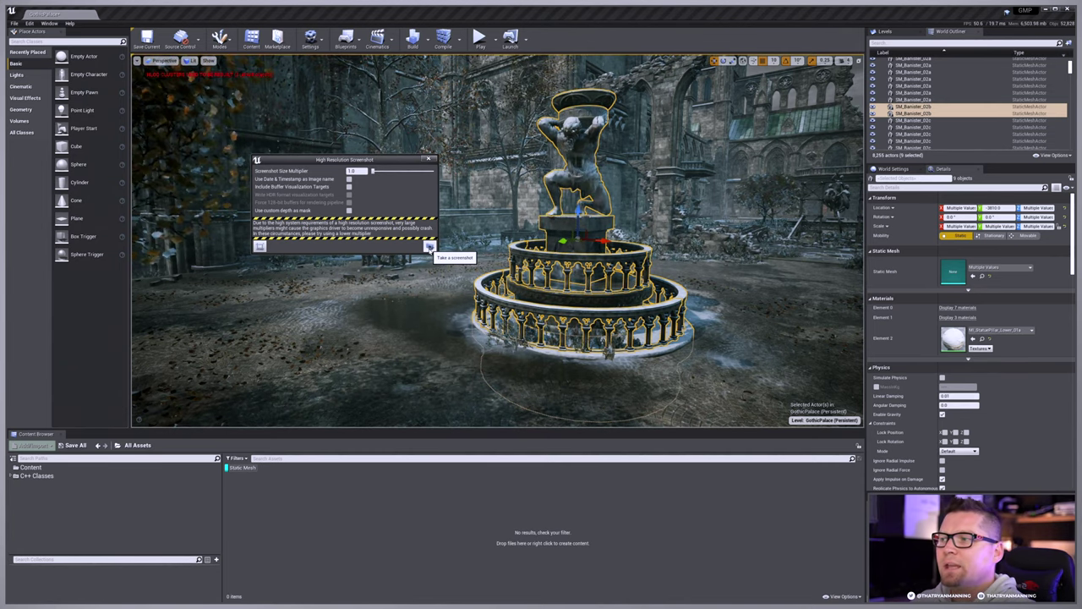
click(430, 246)
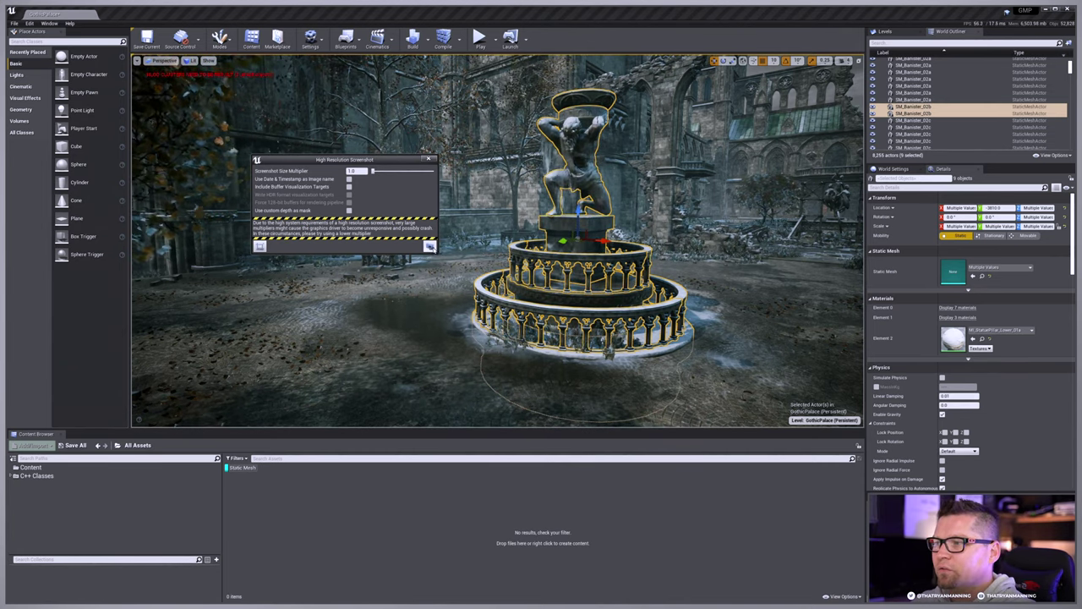
click(429, 246)
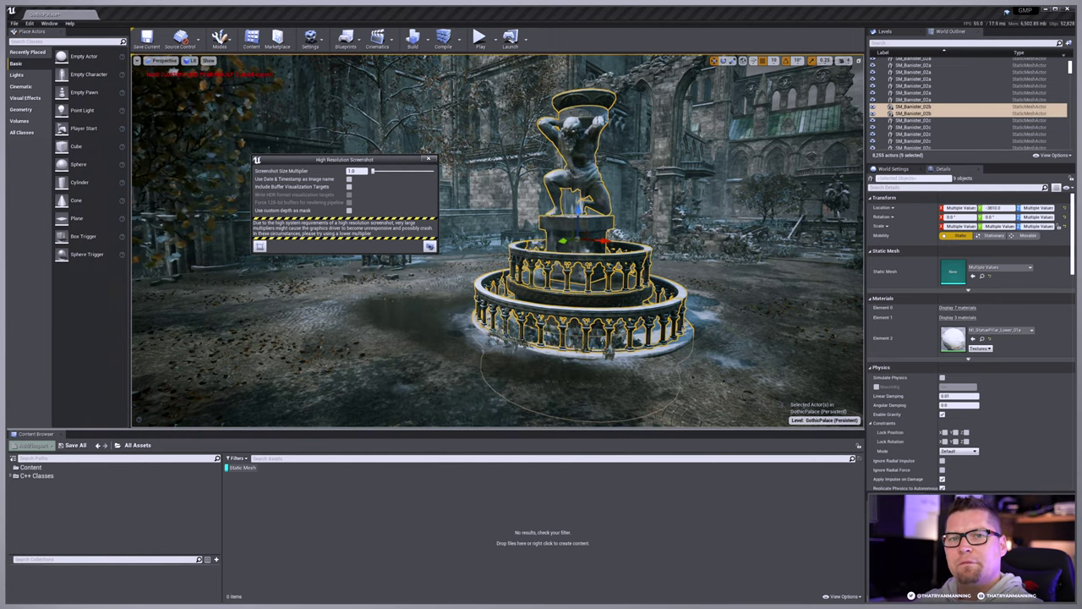
- Switch the viewport into Immersive Mode and back to the normal editor layout
key(F11)
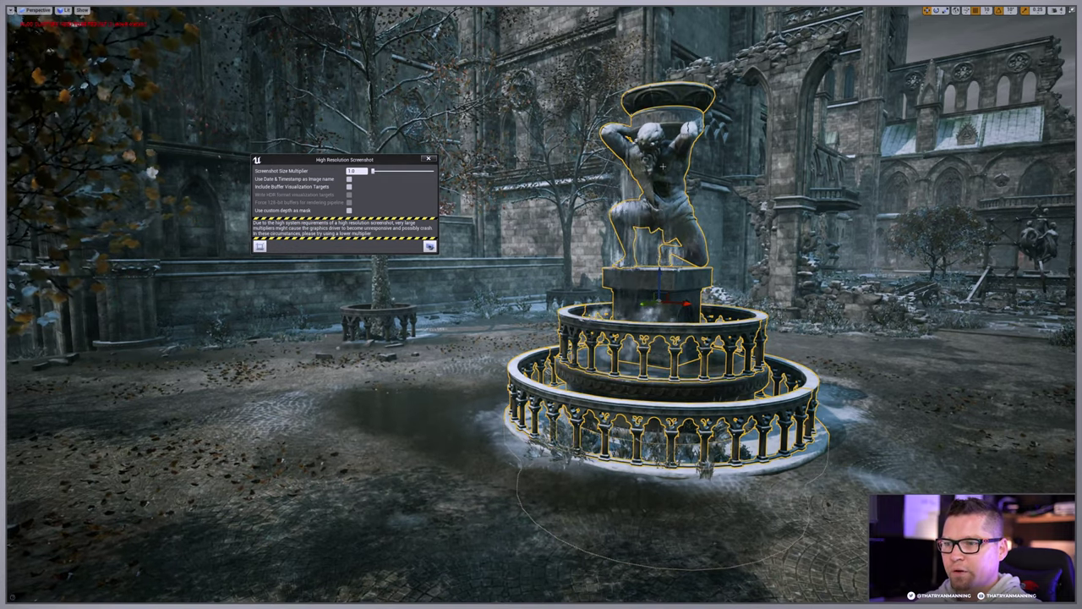
key(F11)
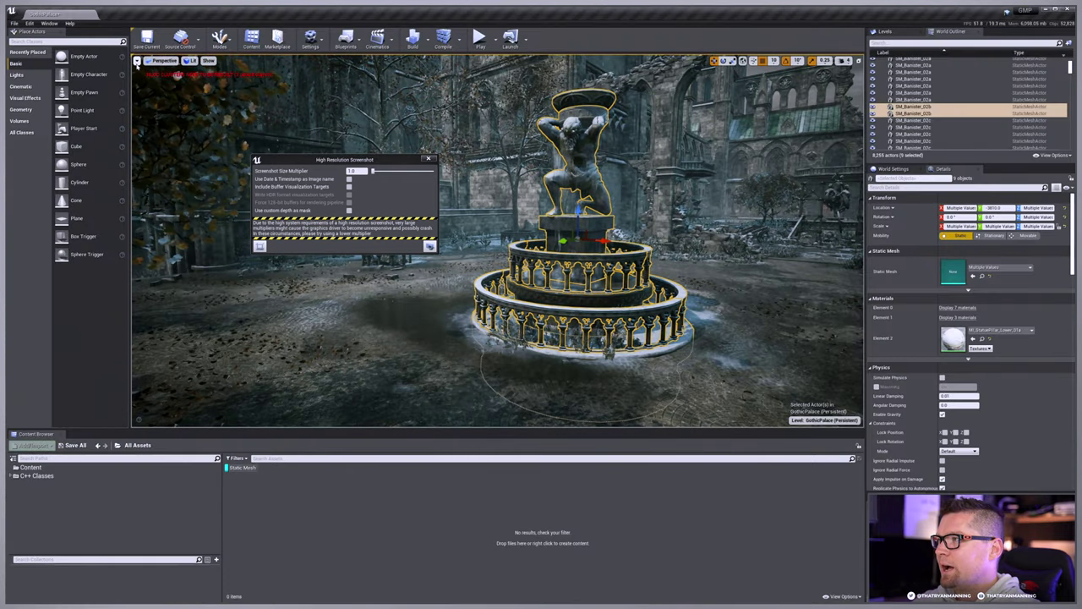
click(136, 61)
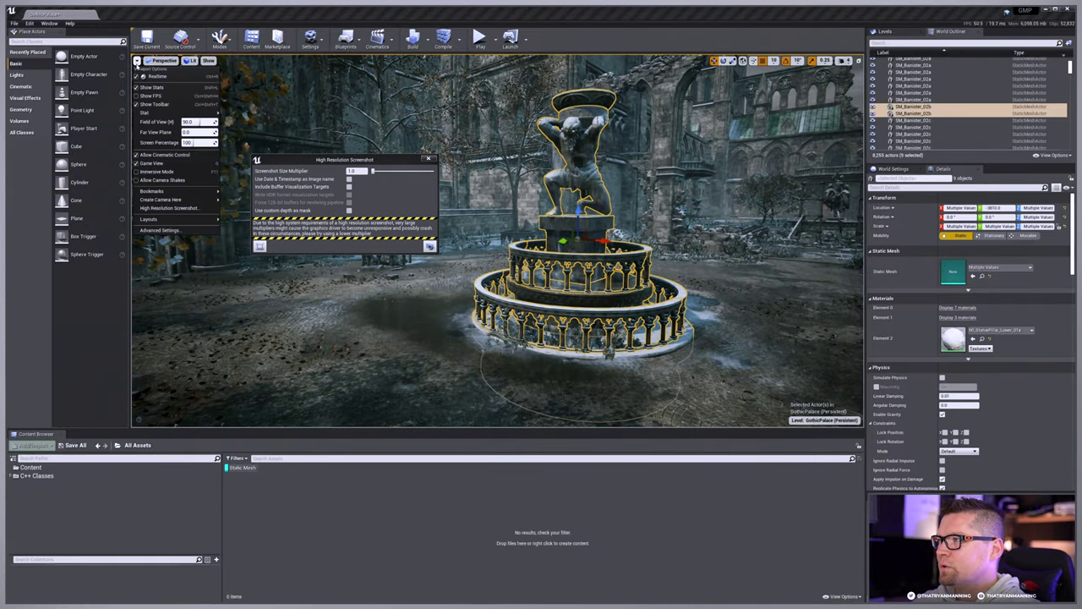
click(163, 172)
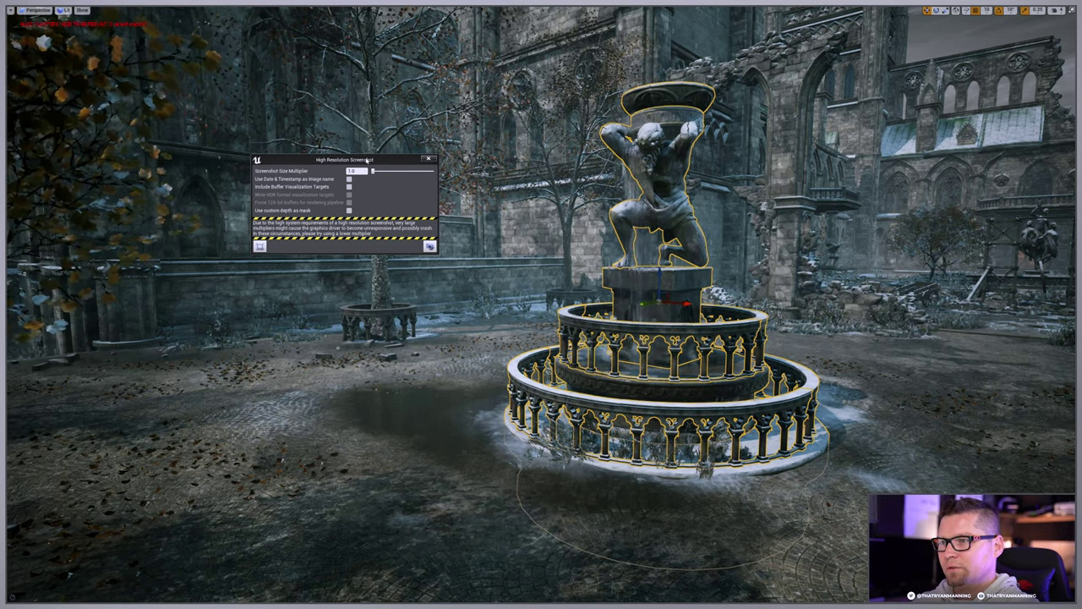
key(F11)
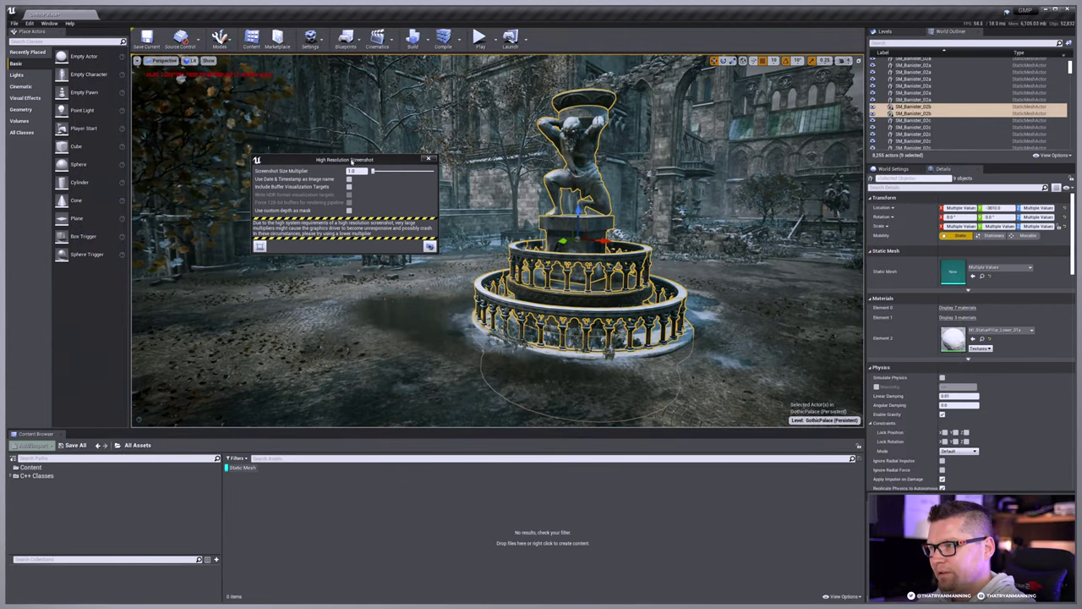
- Set the Screenshot Size Multiplier to 2.0 in the High Resolution Screenshot window
drag(351, 160, 346, 161)
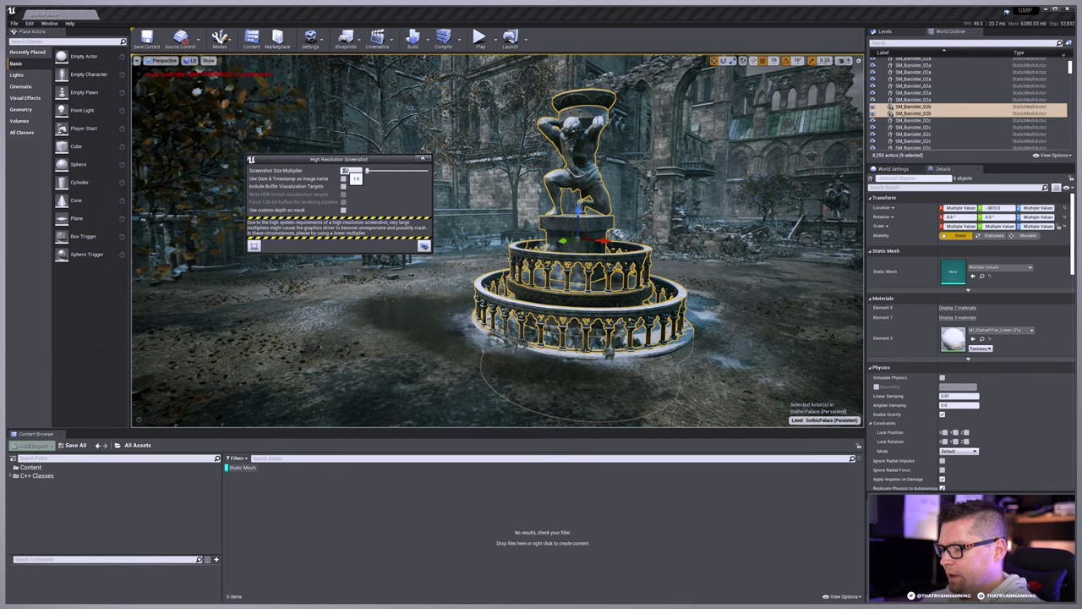
drag(345, 170, 441, 117)
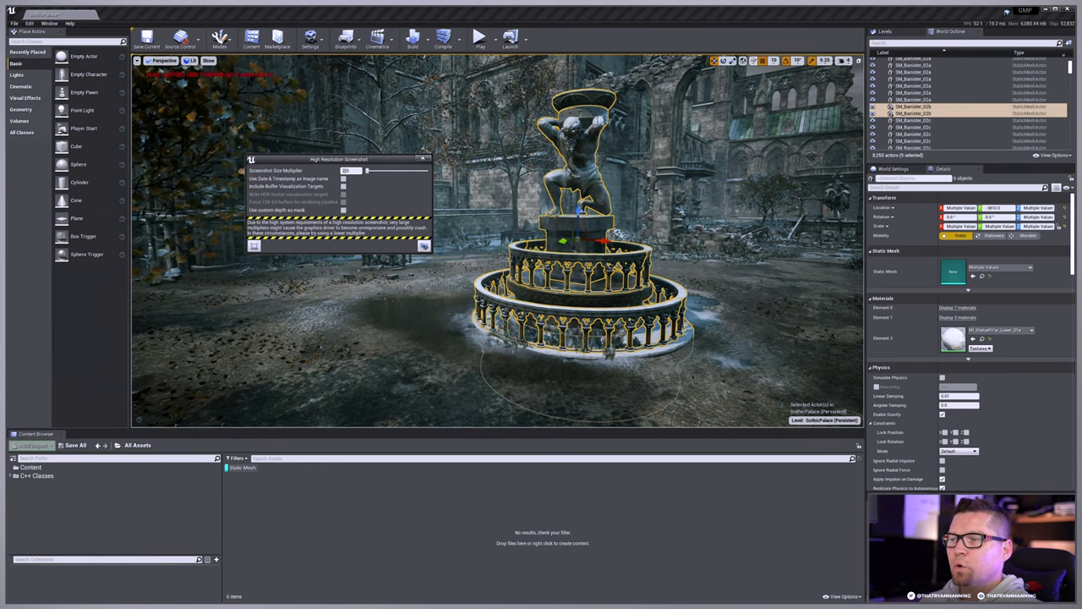
click(347, 170)
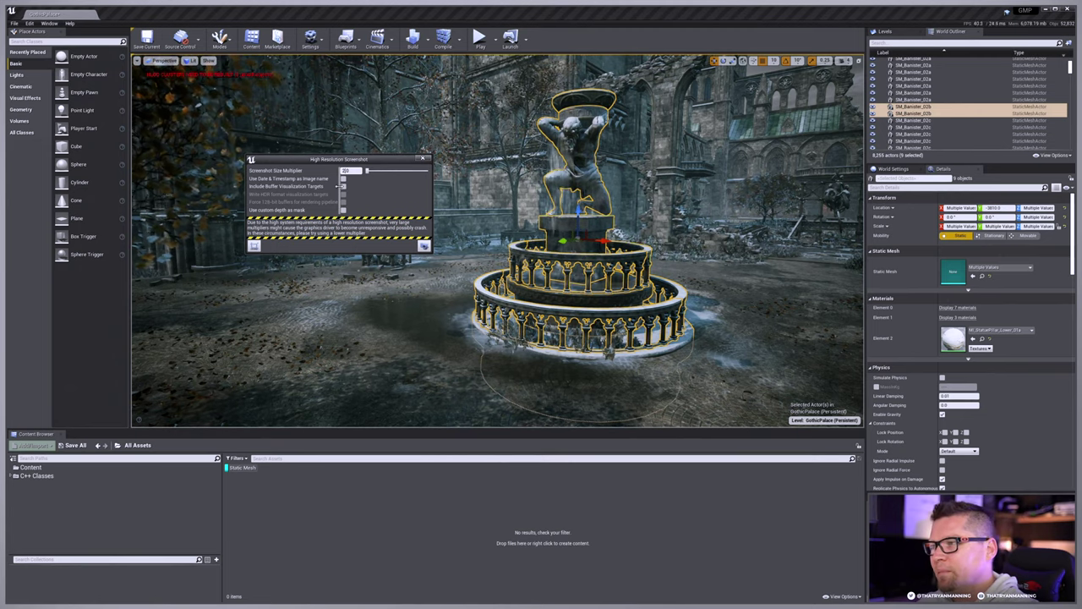
- Try the buffer visualization targets and custom depth mask options for the screenshot, turning each back off
click(343, 186)
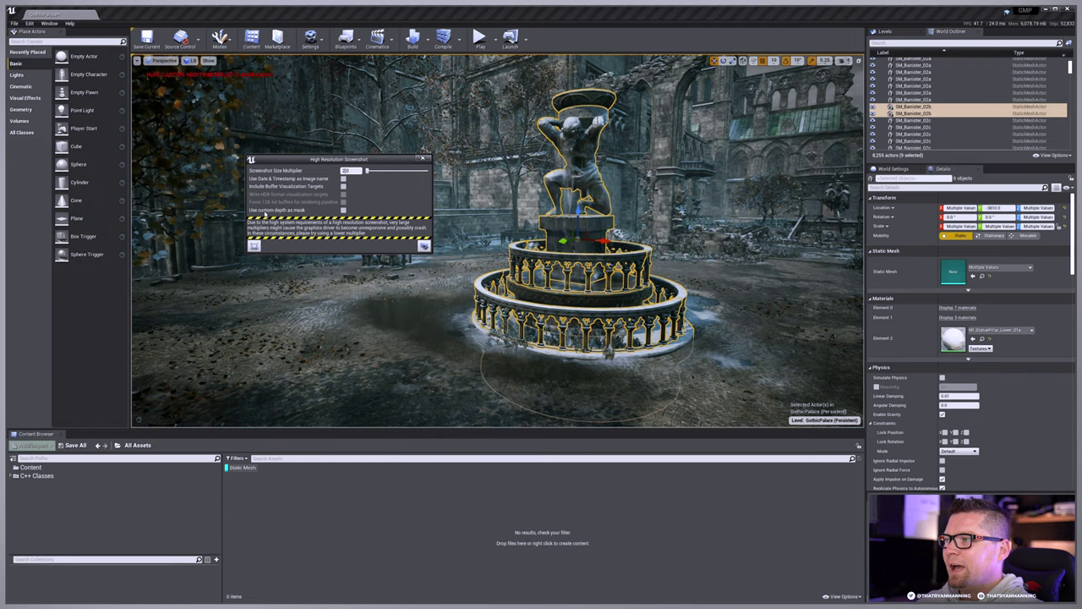
click(344, 186)
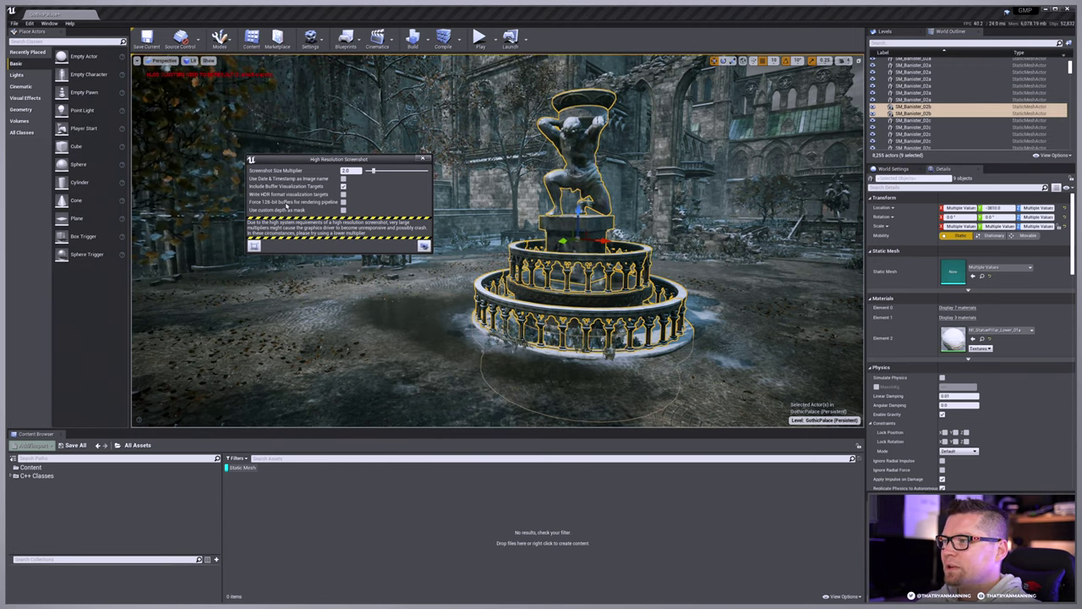
click(344, 186)
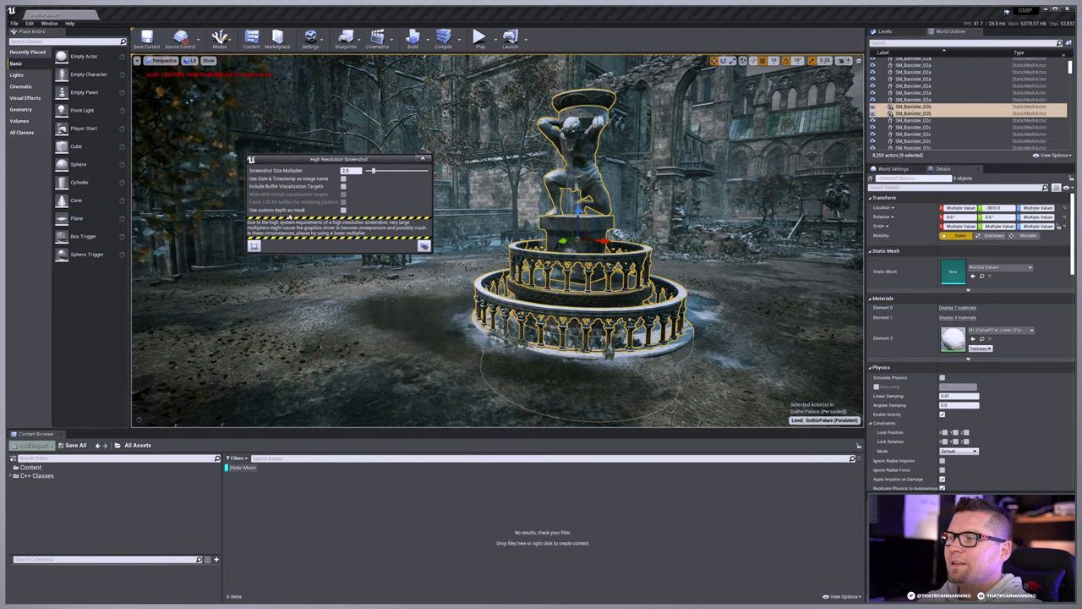
click(343, 210)
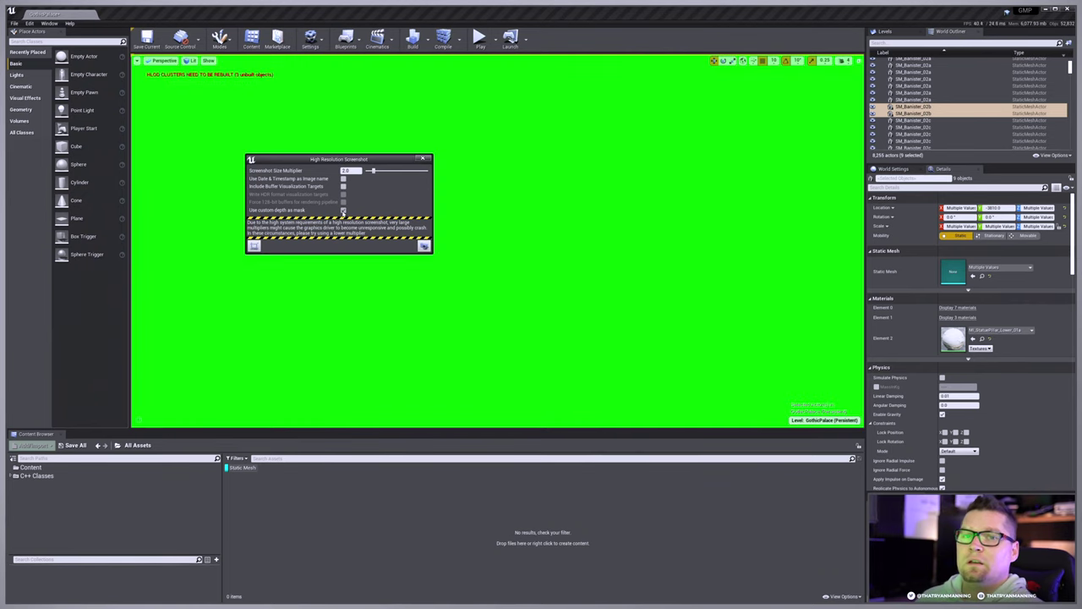
click(343, 210)
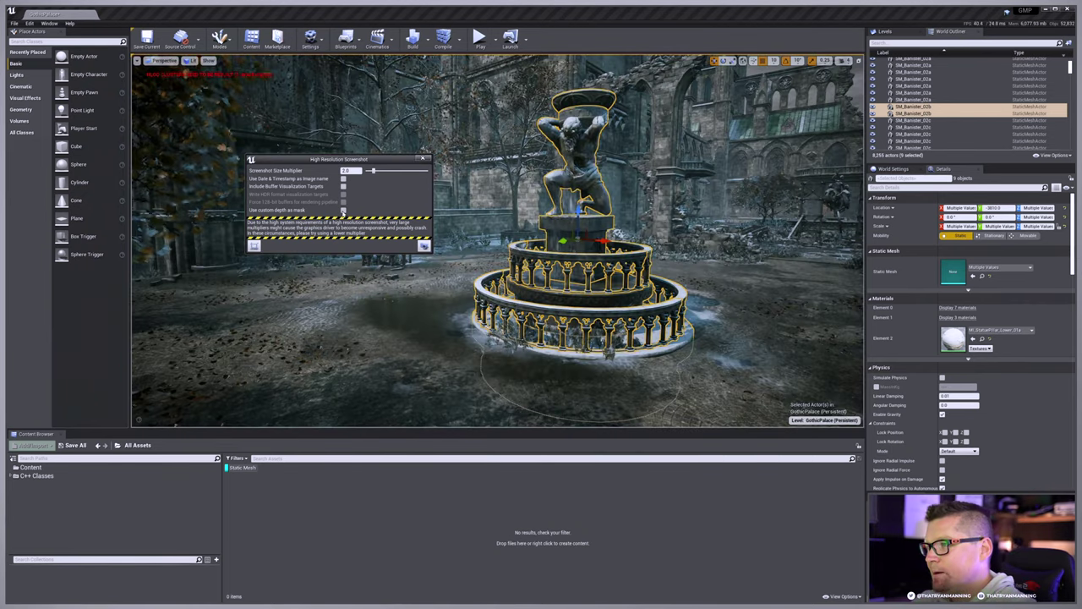
- Filter the details of the selected fountain meshes by "depth"
click(901, 188)
text(dept)
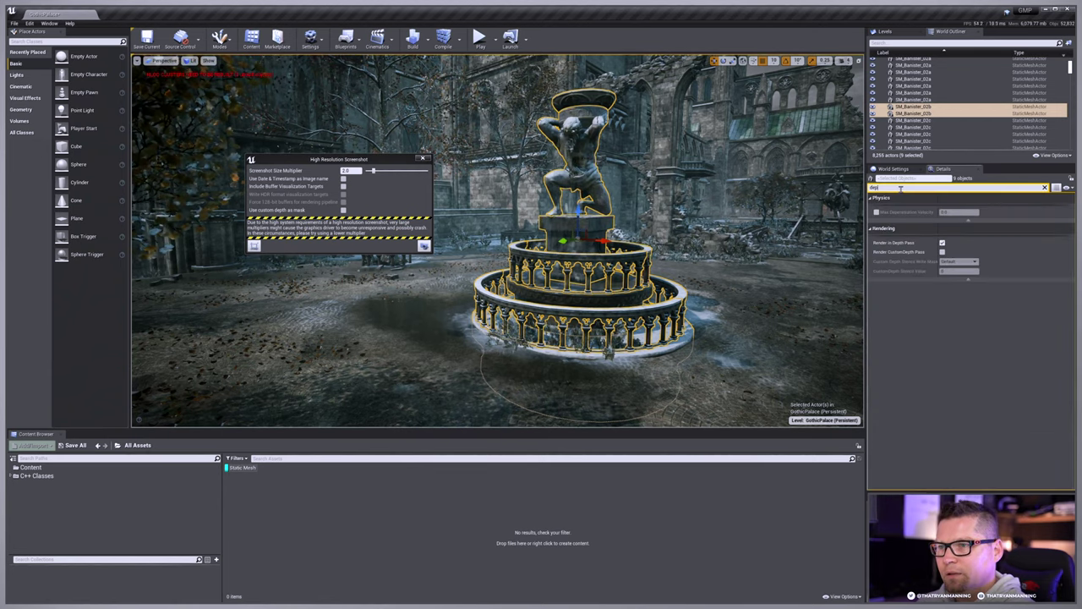
key(BackSpace)
key(BackSpace)
key(BackSpace)
key(BackSpace)
text(render)
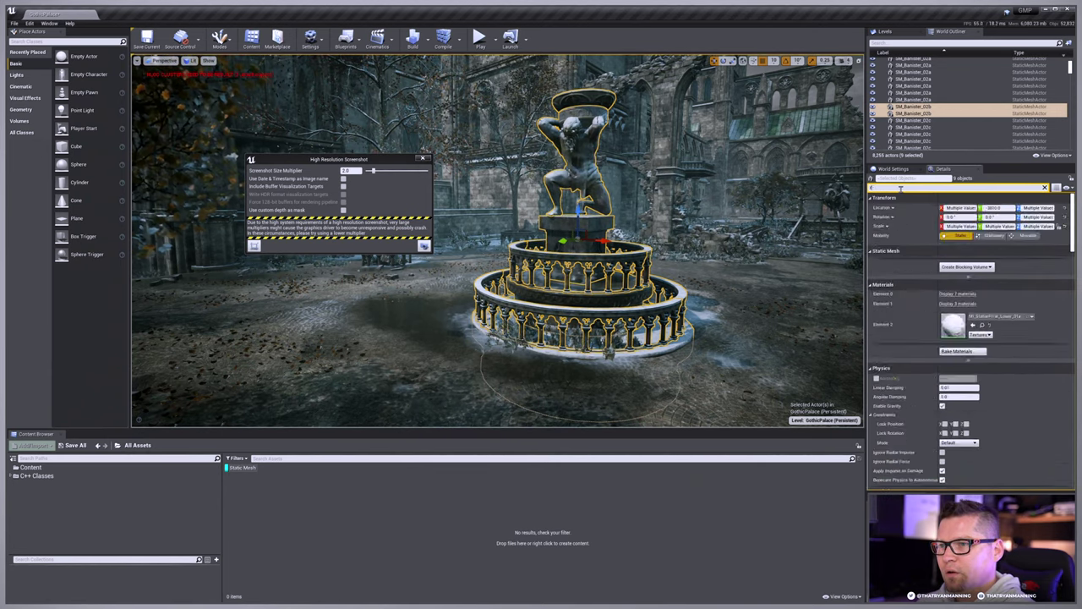
key(BackSpace)
key(BackSpace)
key(BackSpace)
key(BackSpace)
key(BackSpace)
key(BackSpace)
text(depth)
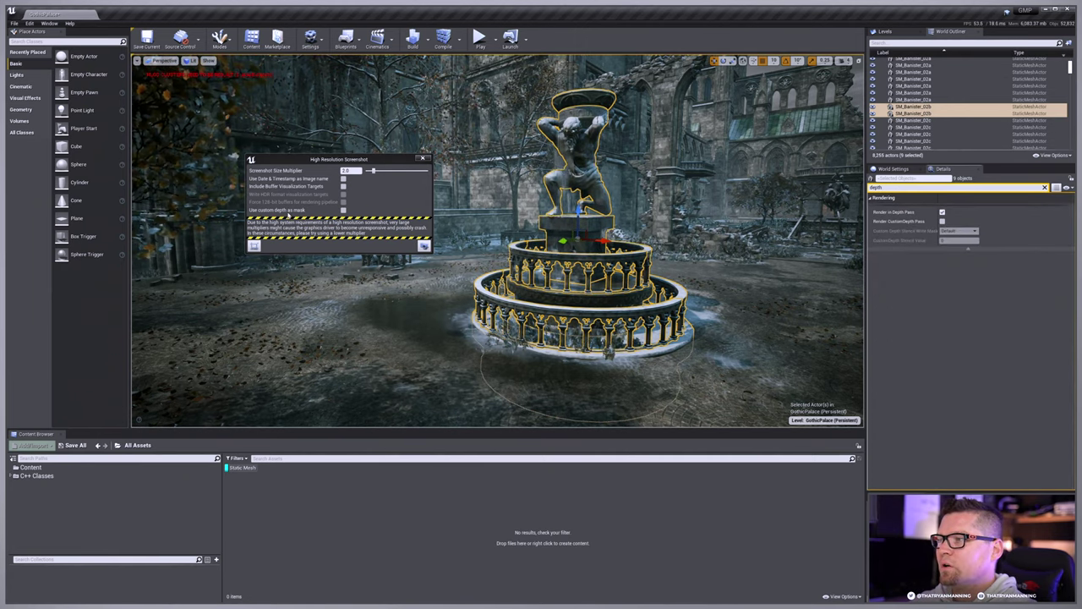
- Use custom depth as the screenshot mask and enable Render CustomDepth Pass for the selected fountain meshes
click(343, 210)
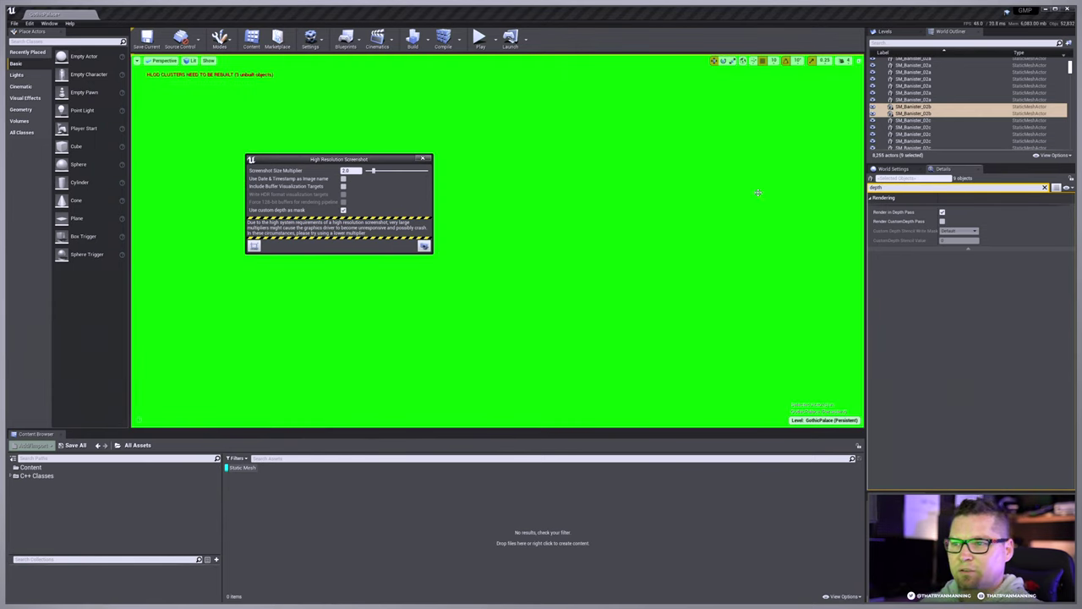
click(942, 220)
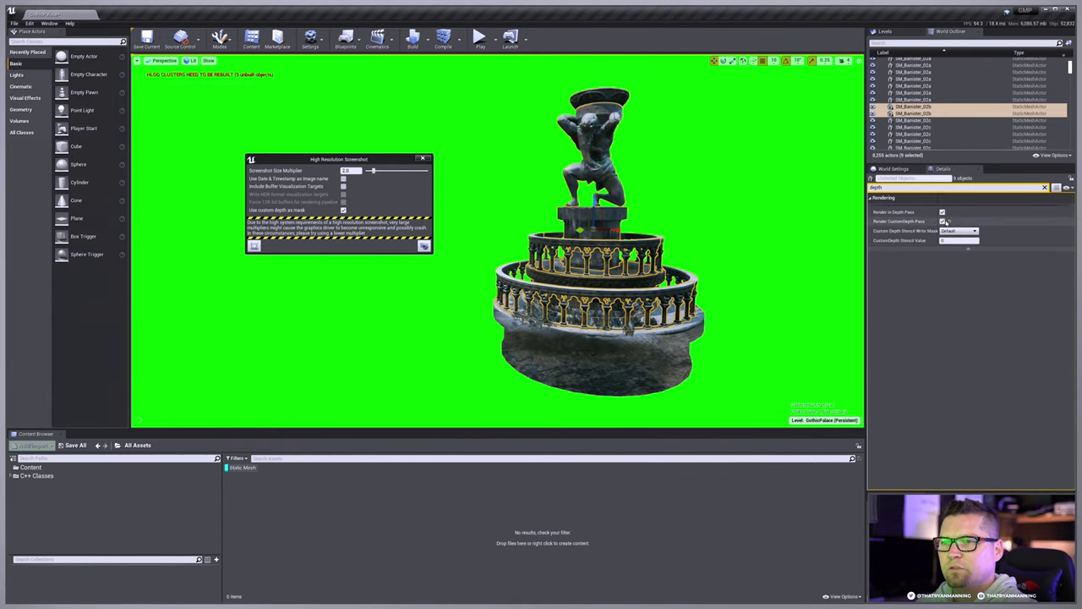
click(343, 209)
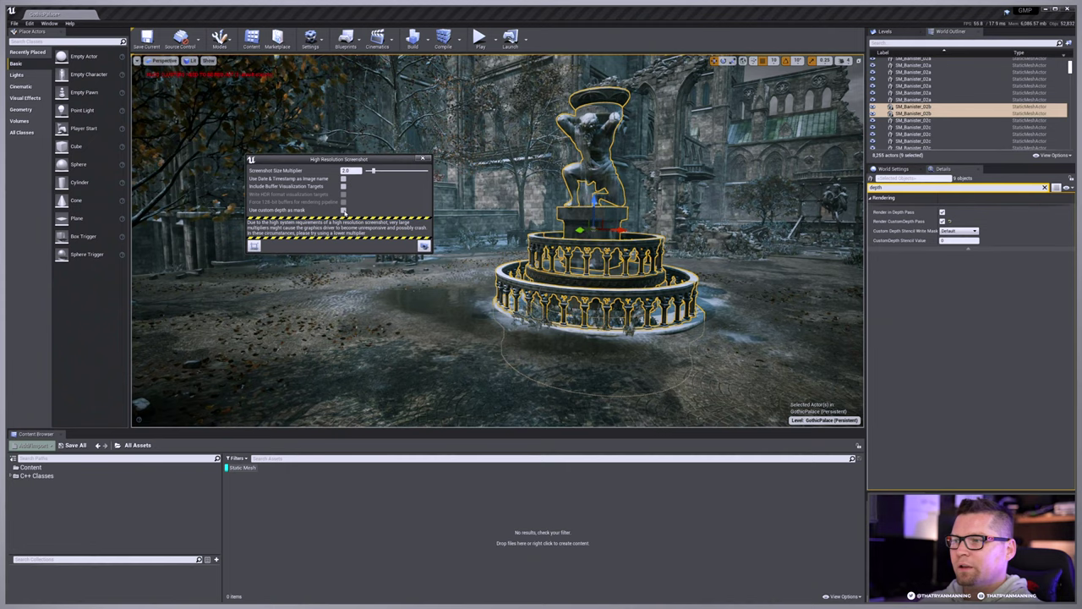
click(343, 210)
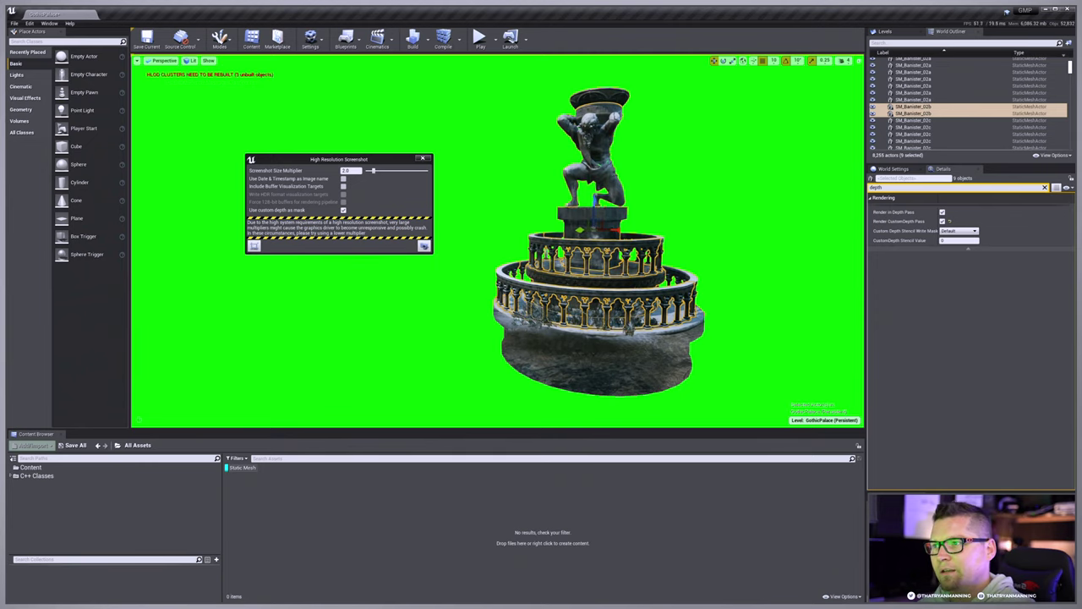
click(572, 87)
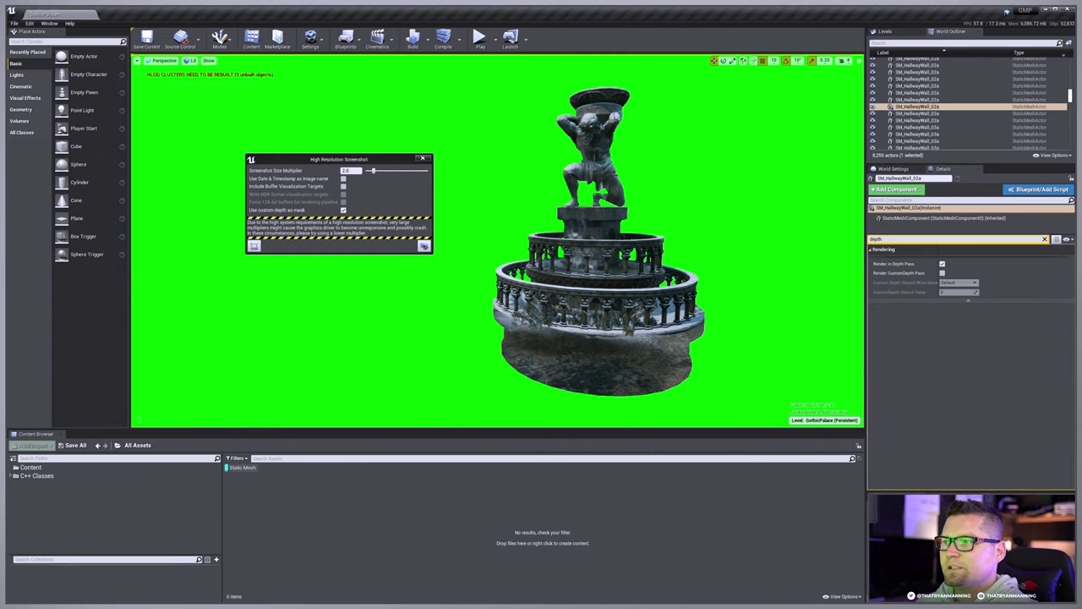
key(ctrl+z)
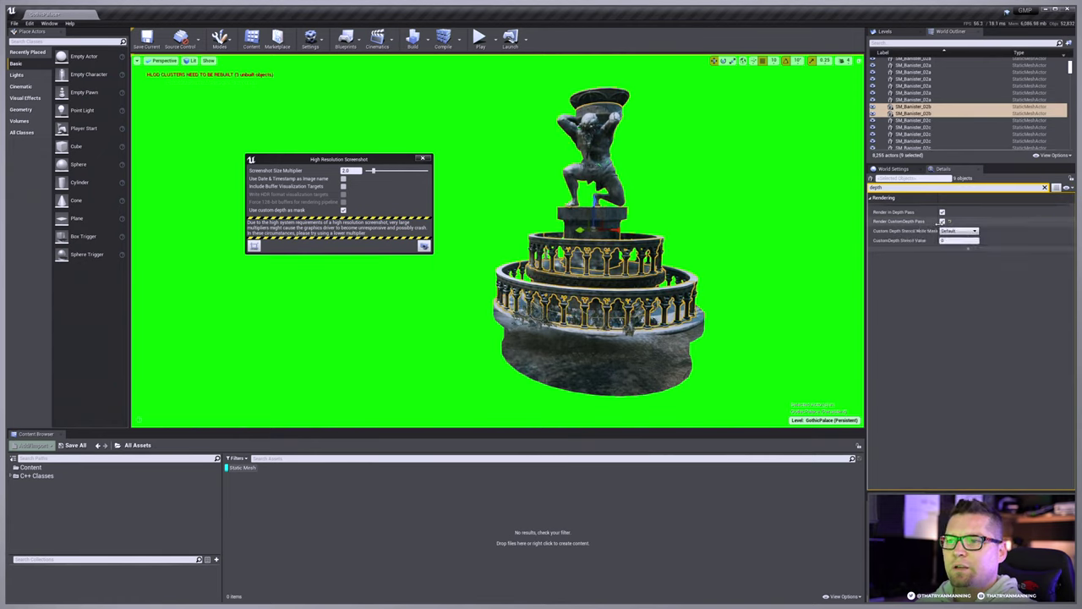
click(942, 221)
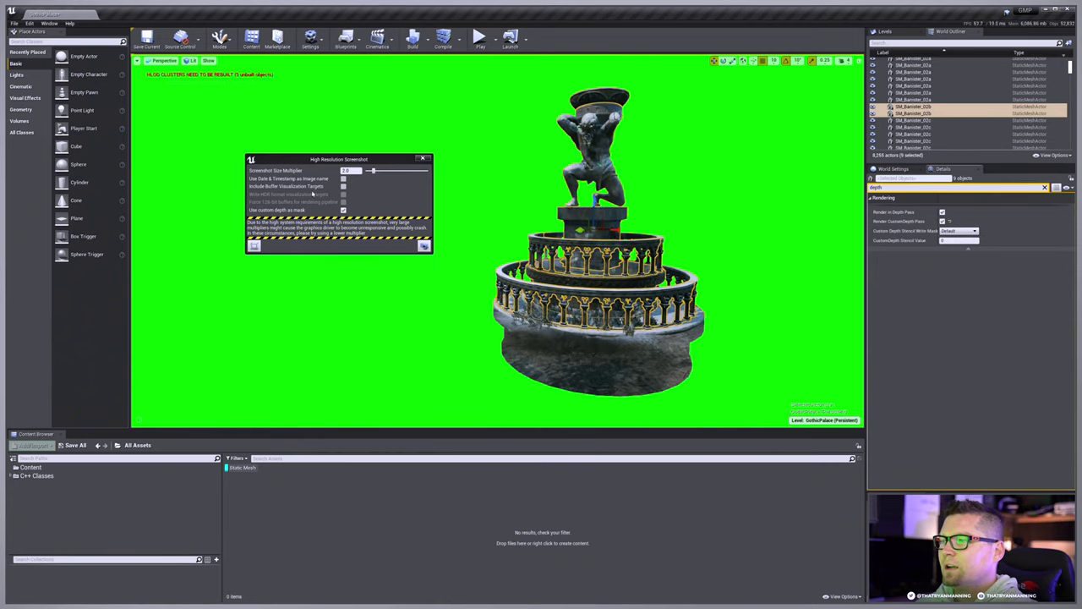
- Turn off the custom depth mask for the screenshot and deselect the fountain meshes
click(343, 210)
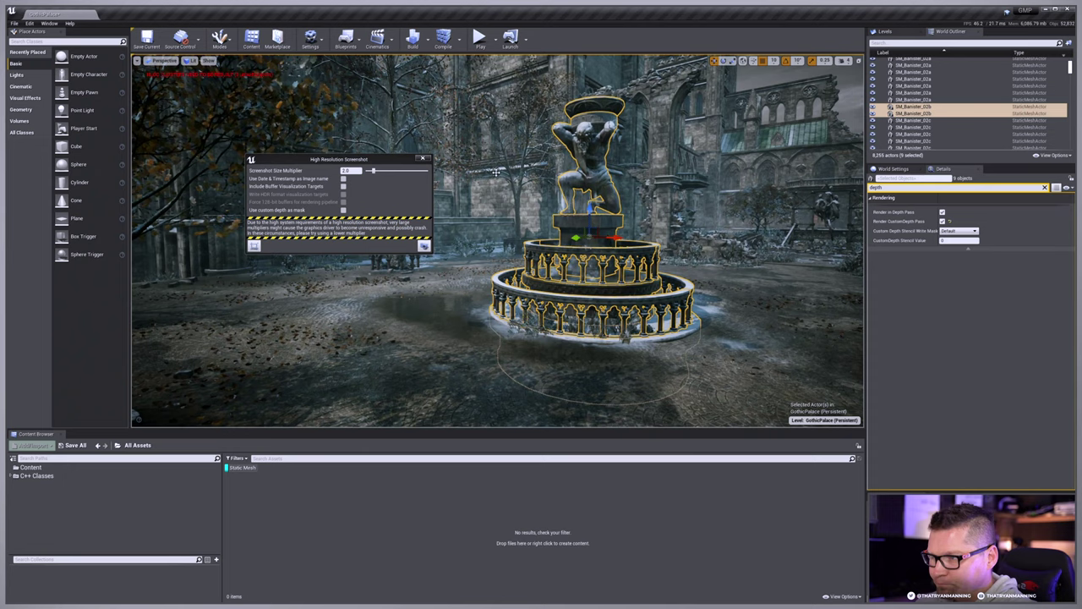
key(Escape)
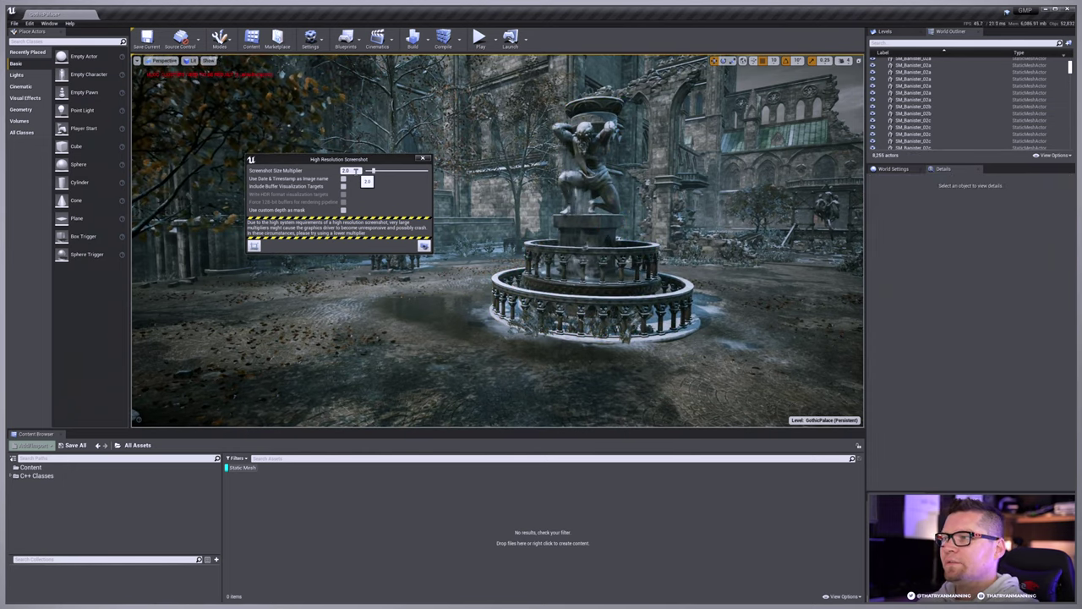
- Set the Screenshot Size Multiplier to 1 and close the High Resolution Screenshot window
click(351, 171)
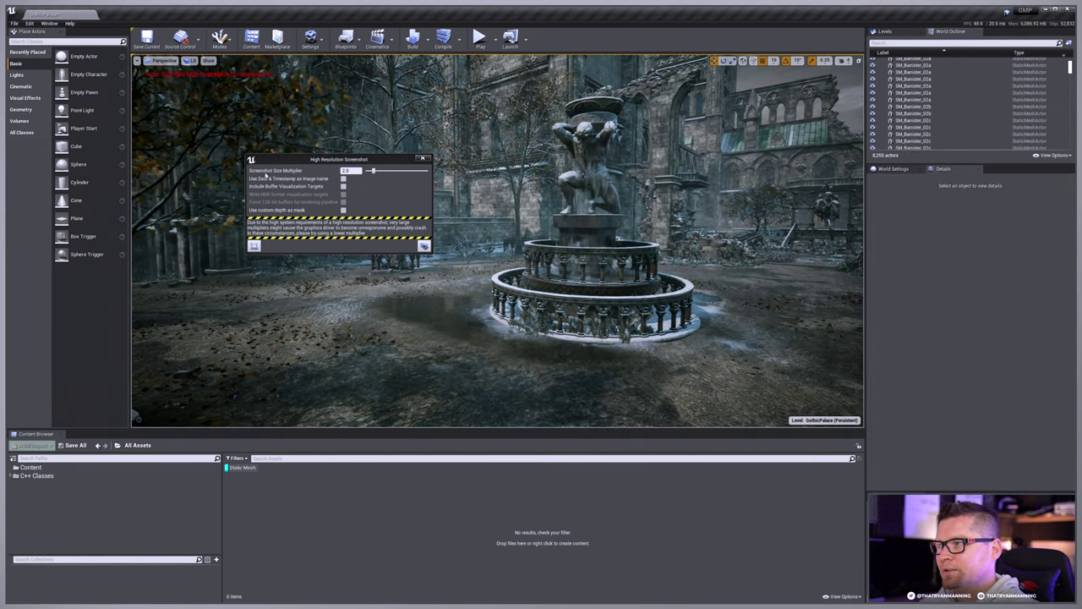
text(1)
key(Return)
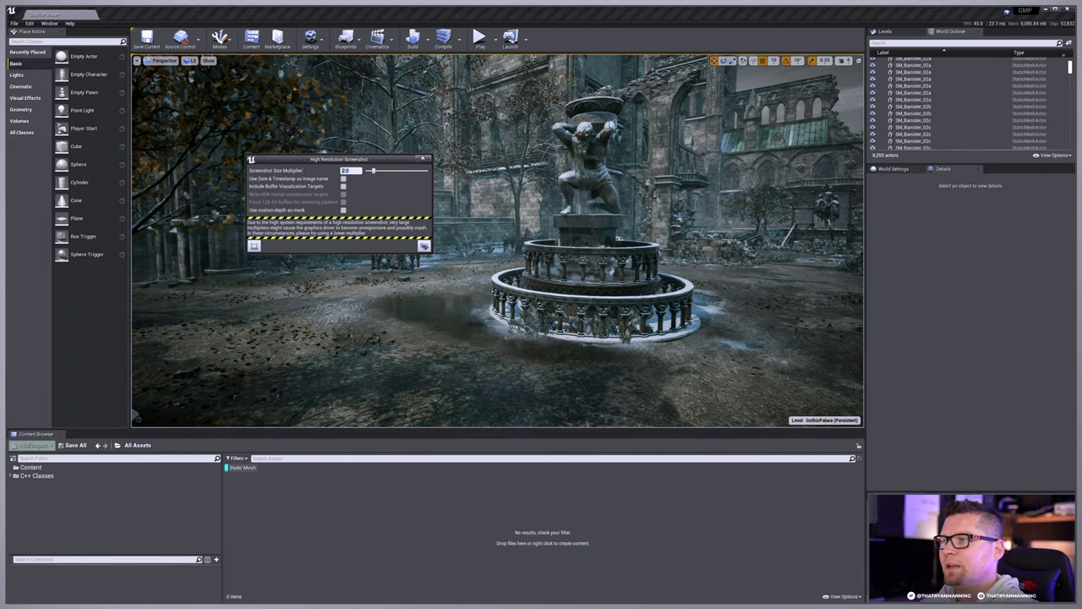
click(423, 160)
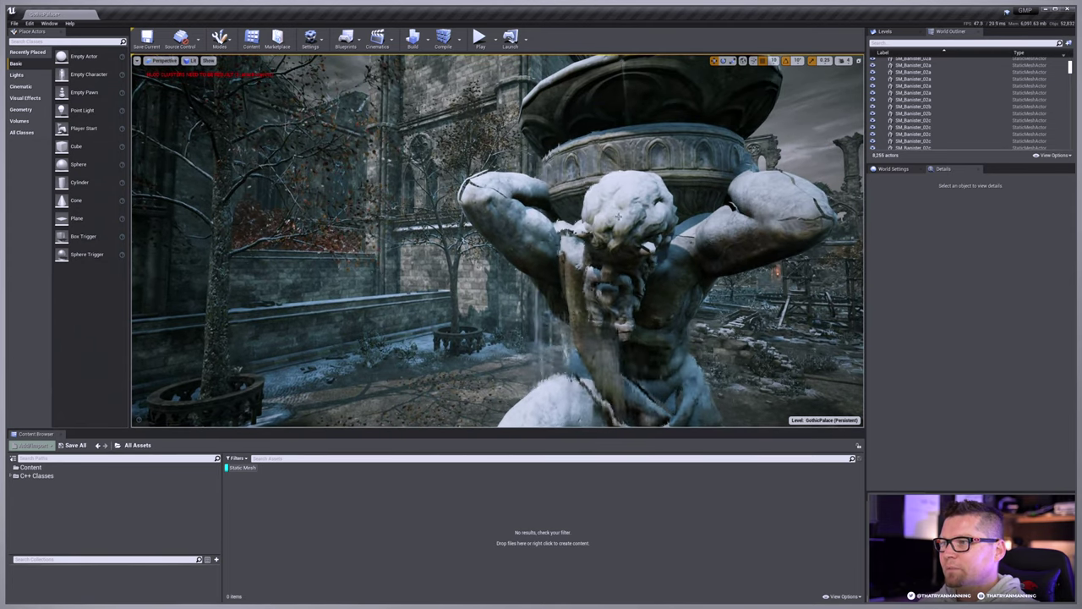
- Set the viewport's Screen Percentage to 200
click(136, 61)
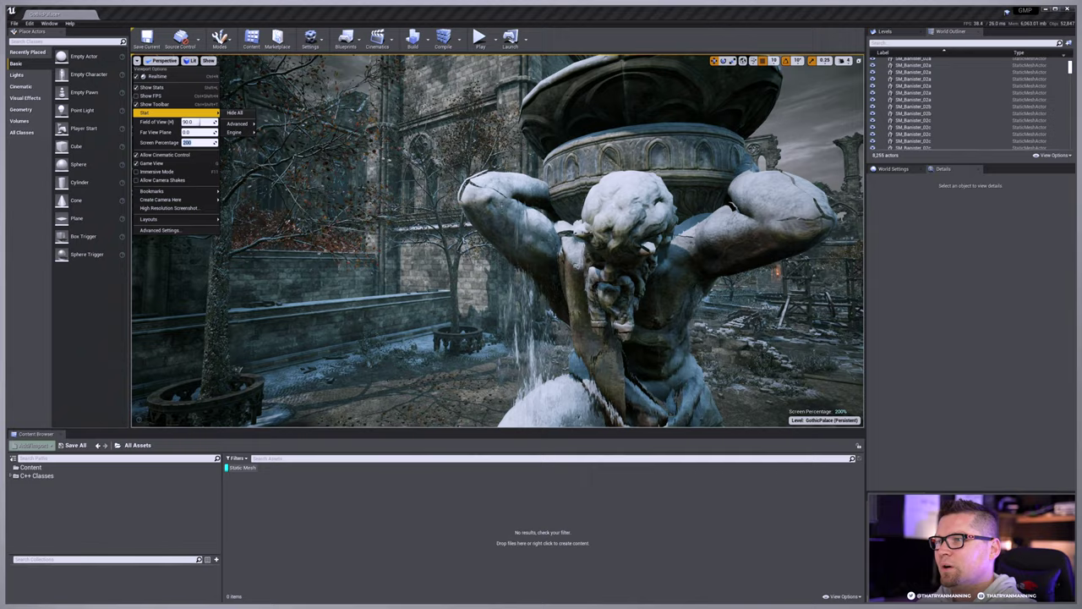
key(Return)
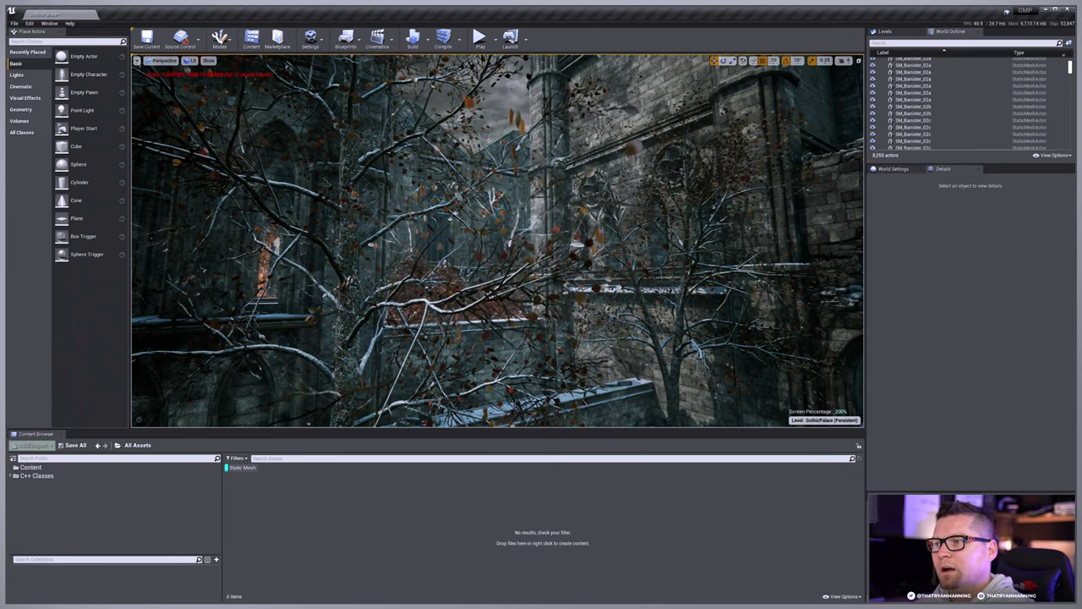
- Return the viewport's Screen Percentage to 100 with the view on the trees and palace wall
click(137, 61)
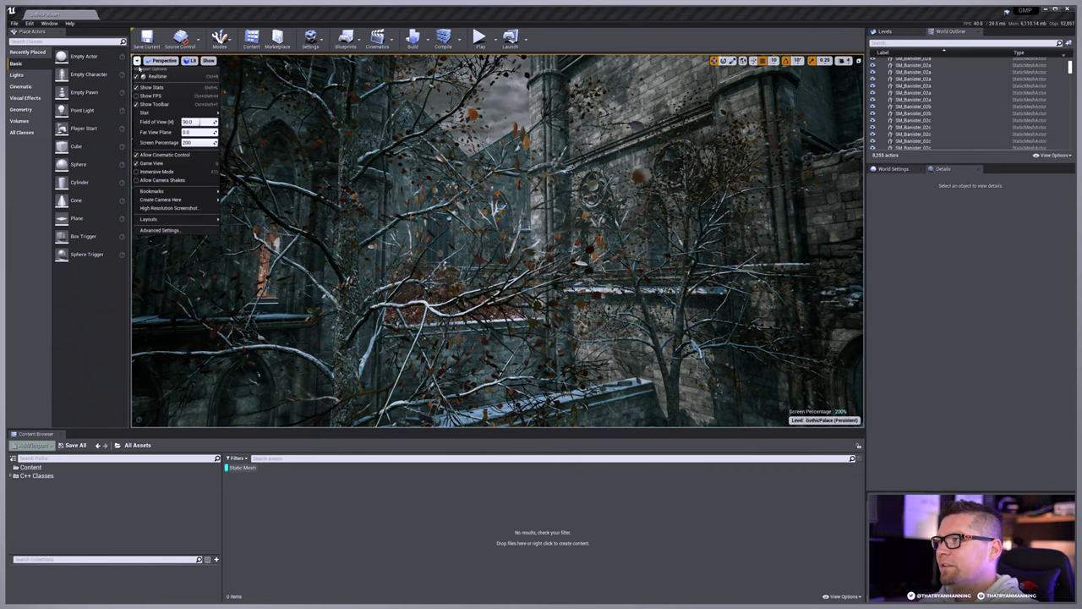
click(200, 142)
text(100)
key(Return)
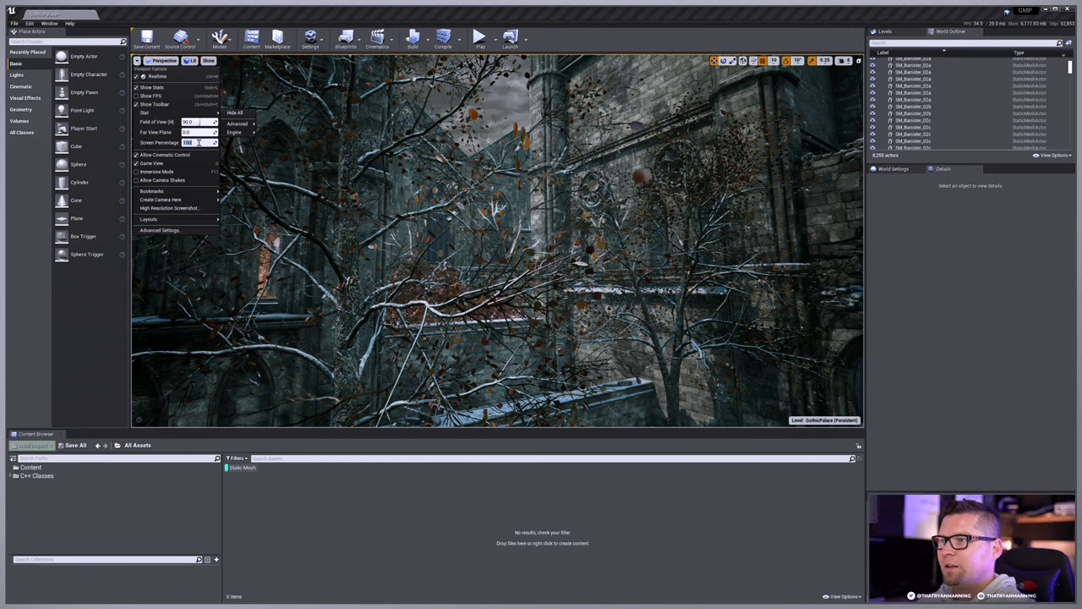
click(244, 170)
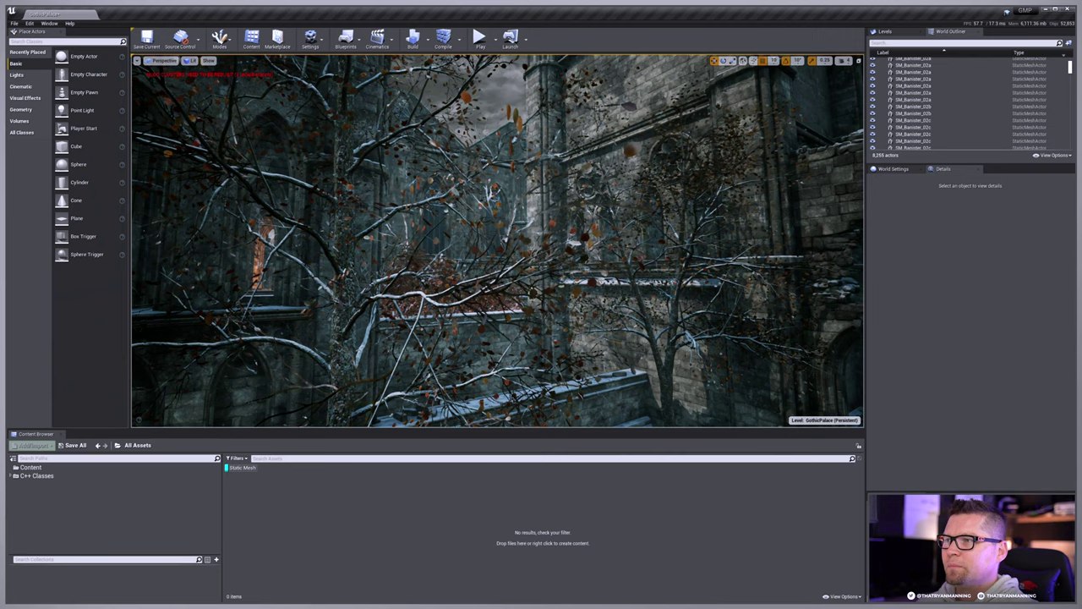
- Turn off Realtime for the viewport, reframe the view on the palace tower and ruined arch, and set Screen Percentage to 200
click(137, 61)
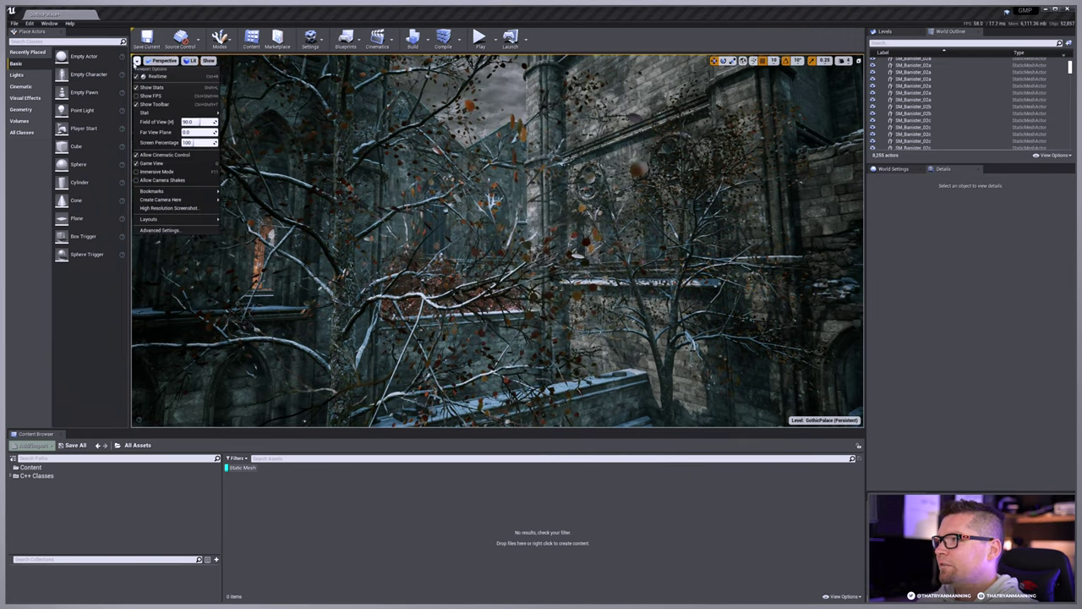
click(141, 76)
right_drag(141, 76, 254, 211)
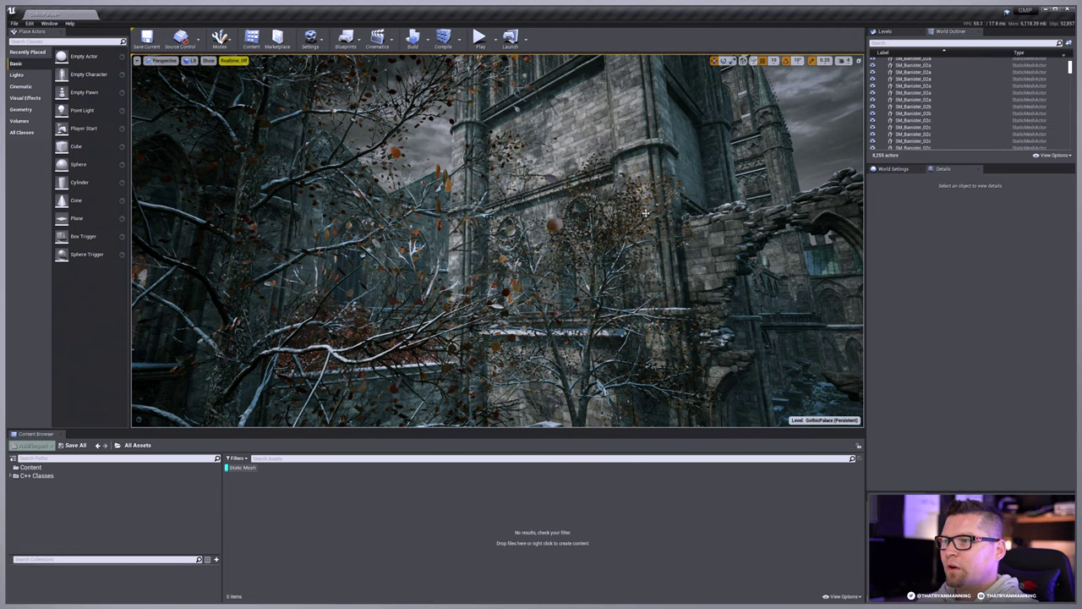
click(137, 60)
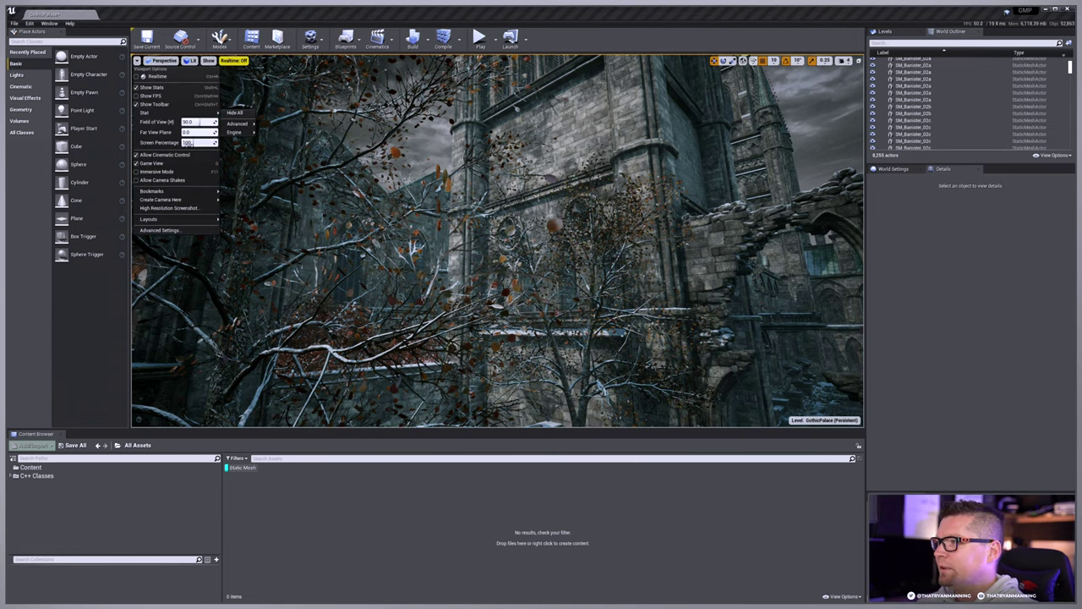
key(Return)
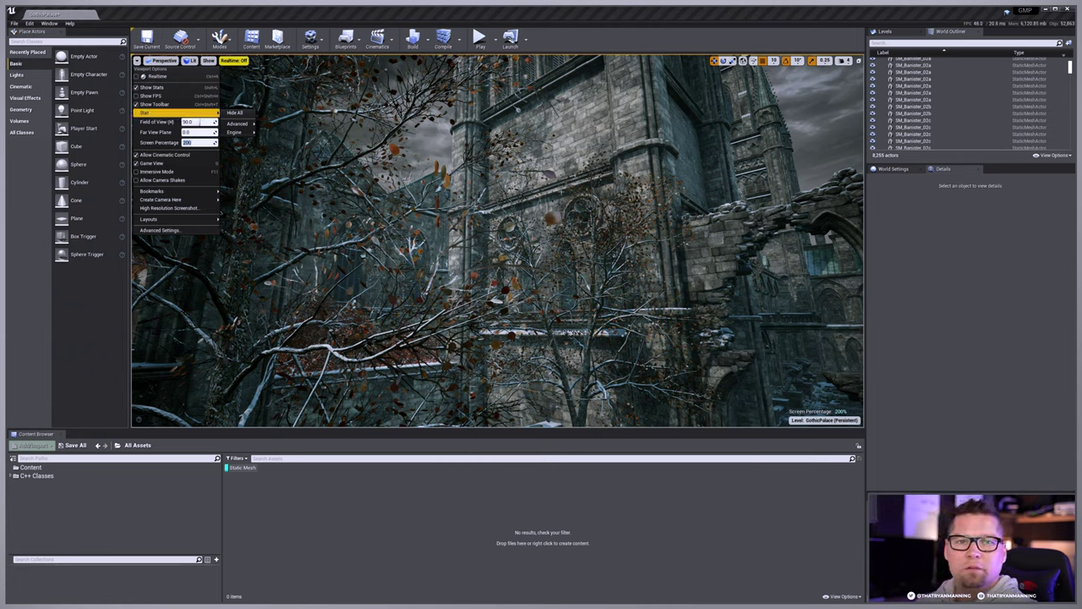
key(Escape)
- Open the High Resolution Screenshot window over the tree branches and switch the viewport to immersive mode
click(137, 61)
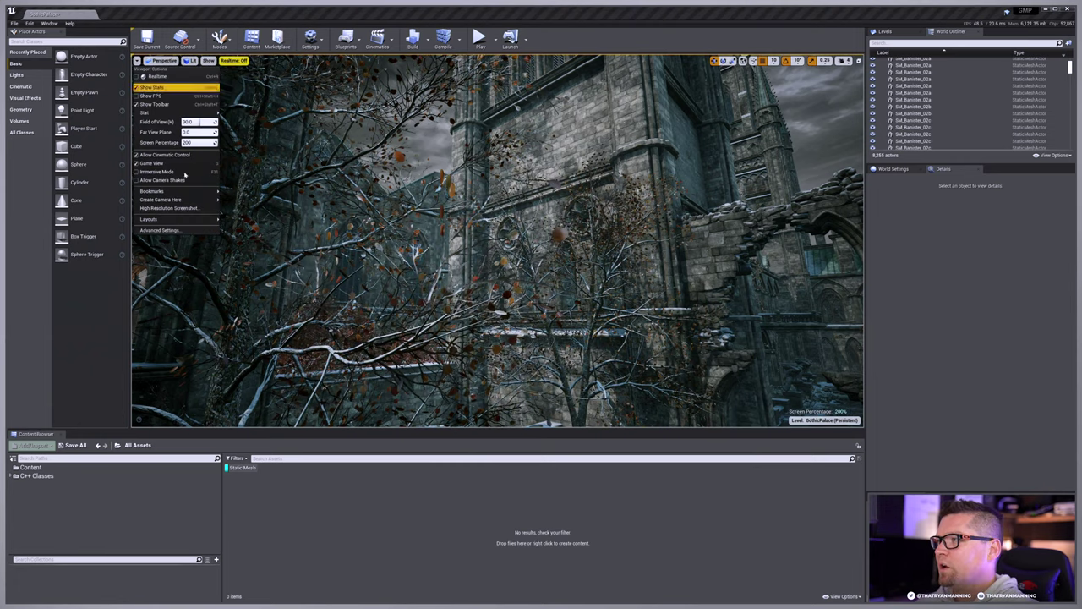
click(169, 208)
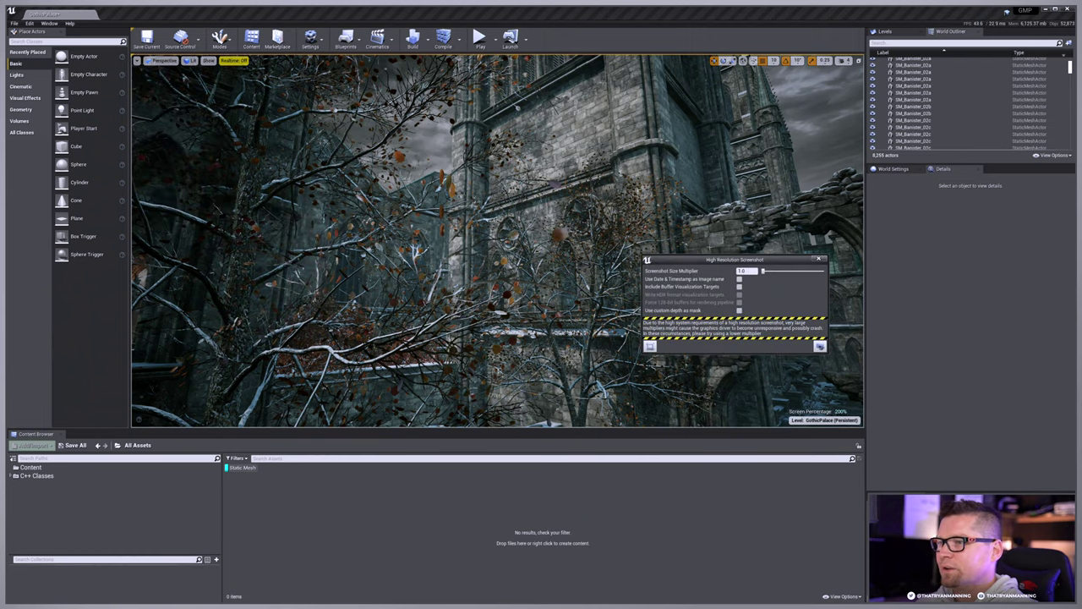
drag(698, 253, 320, 197)
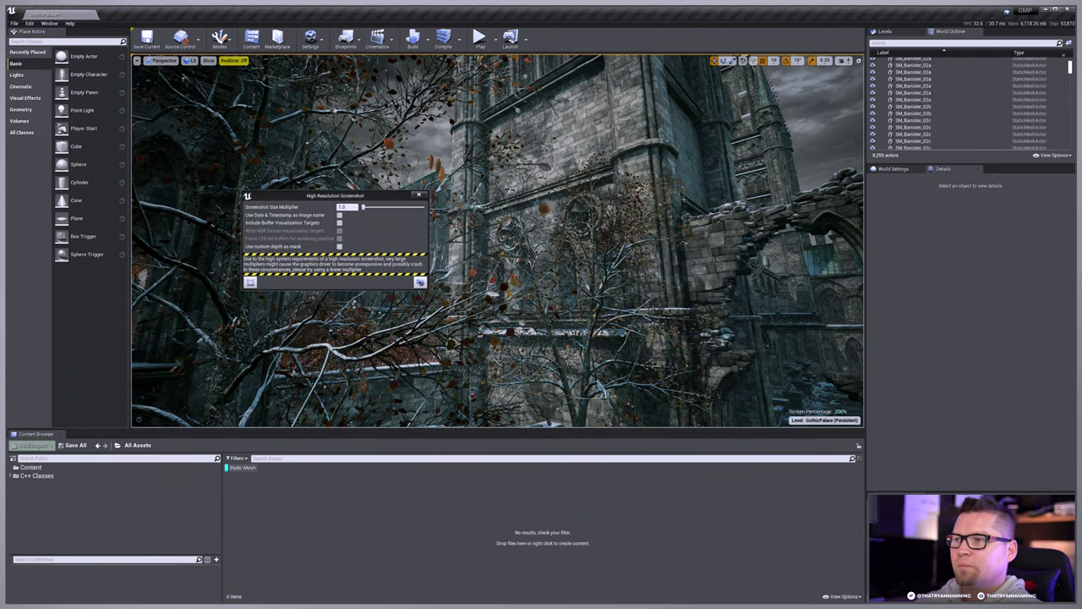
key(F11)
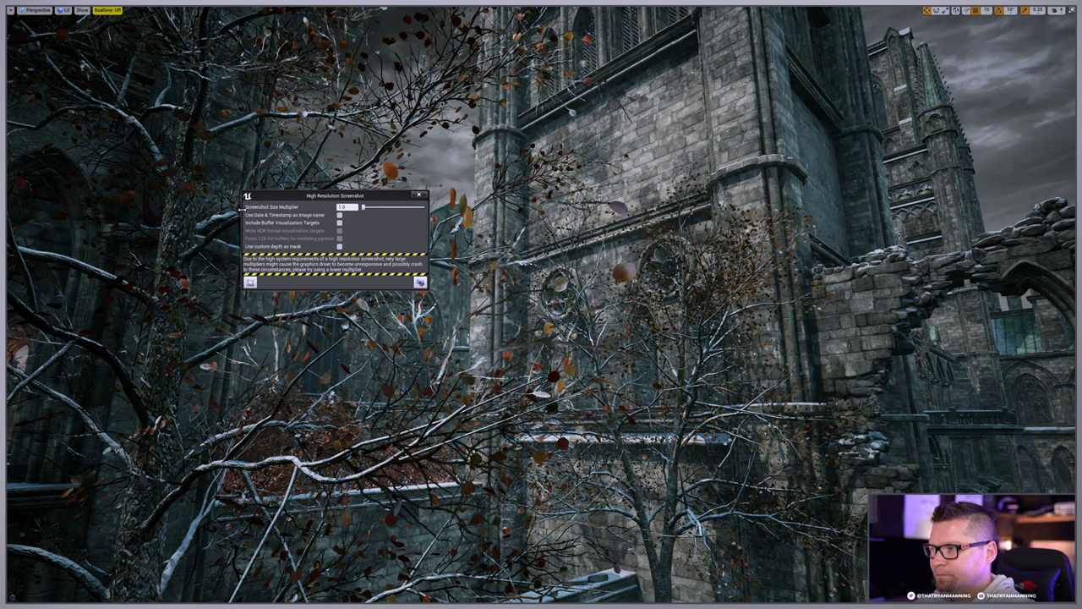